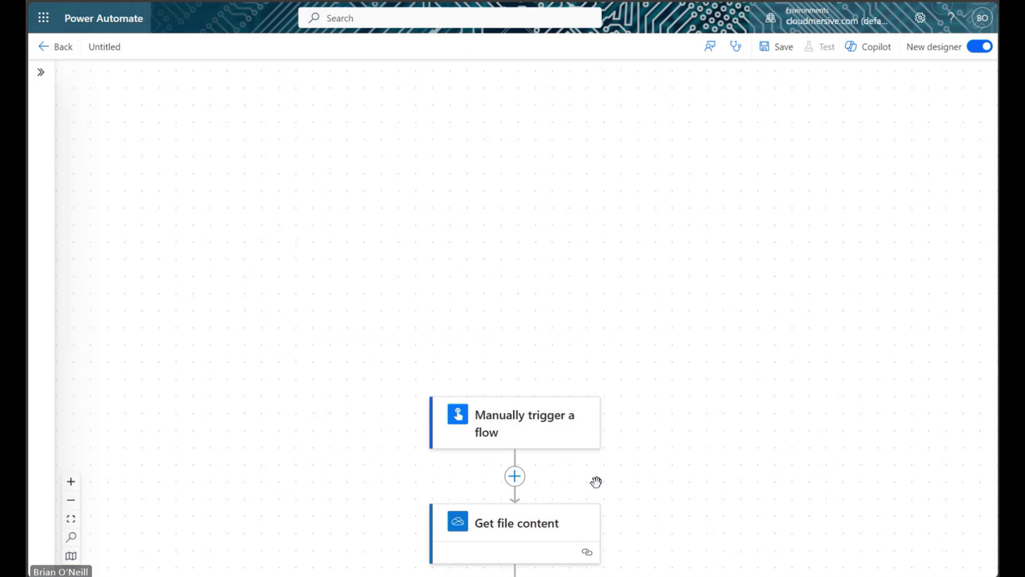
Inspect the Get file content and Excel-to-JSON steps, then open the Send an email (V2) parameters.
scroll(716, 480, down, 5)
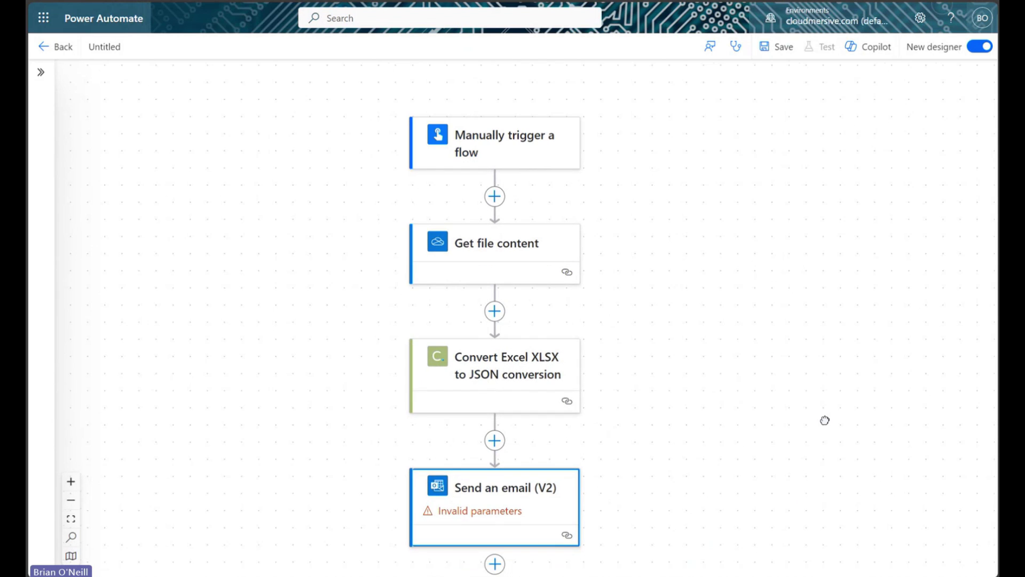
scroll(822, 411, down, 1)
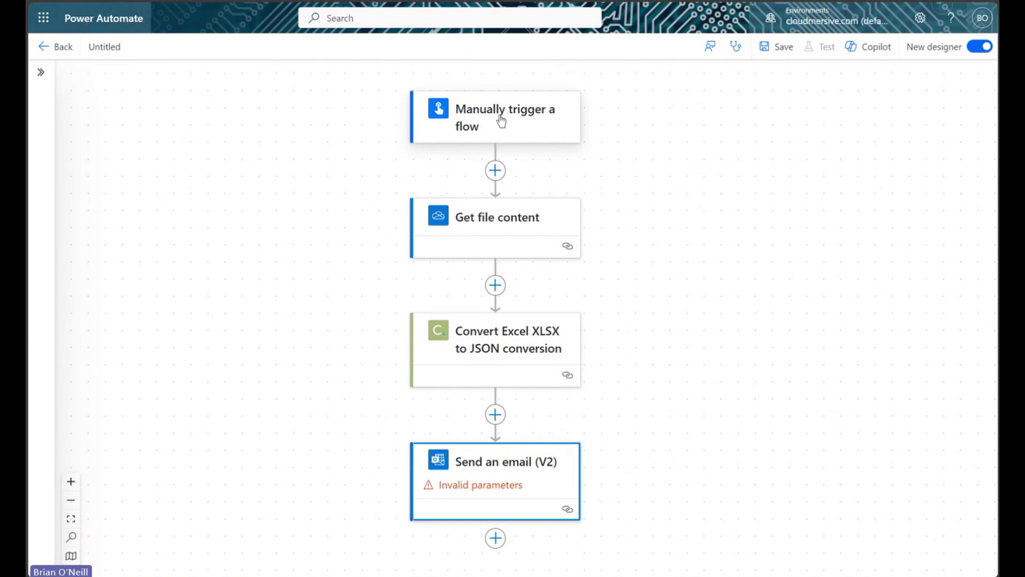
click(490, 236)
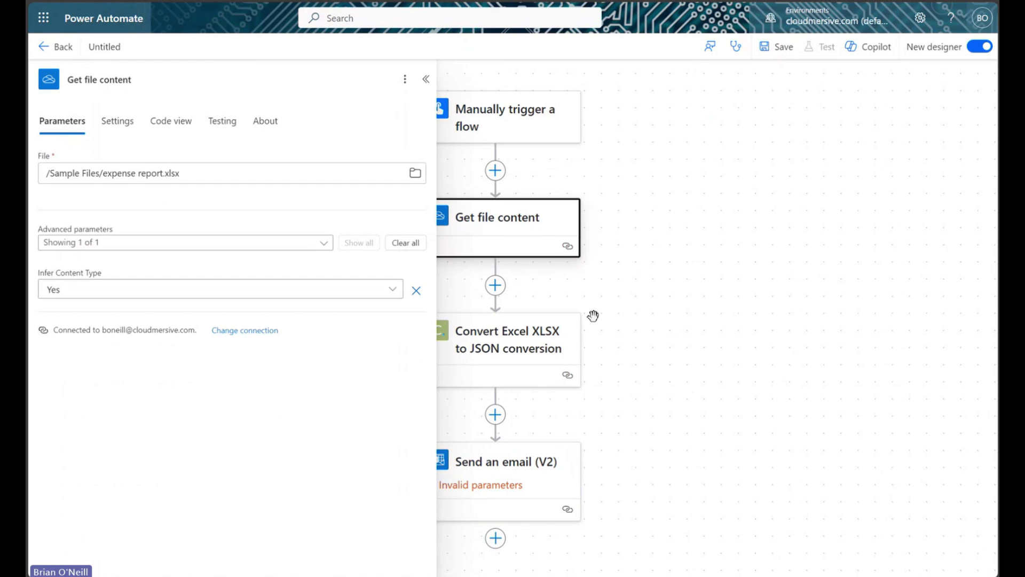
click(508, 351)
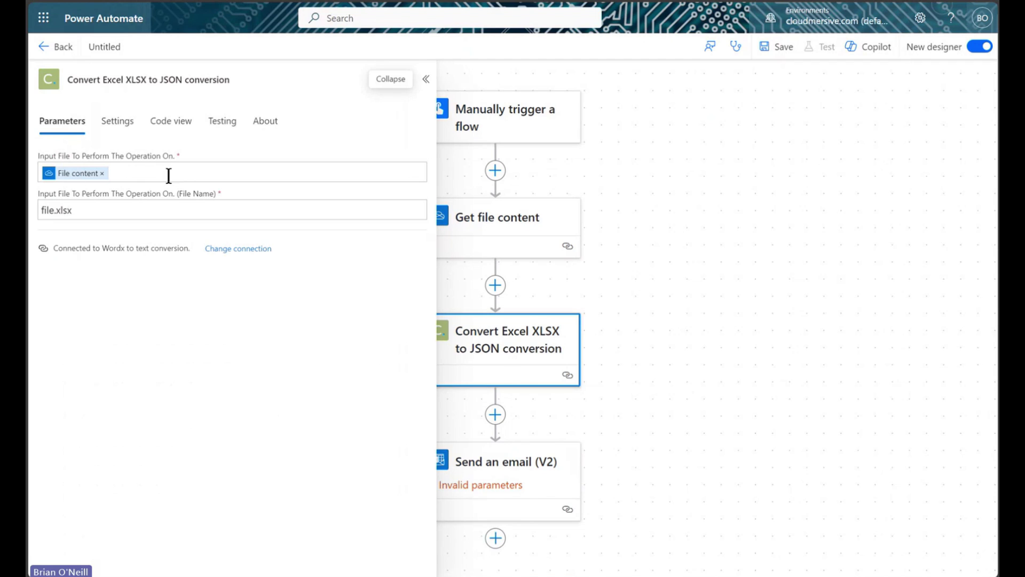
click(505, 475)
drag(687, 389, 821, 396)
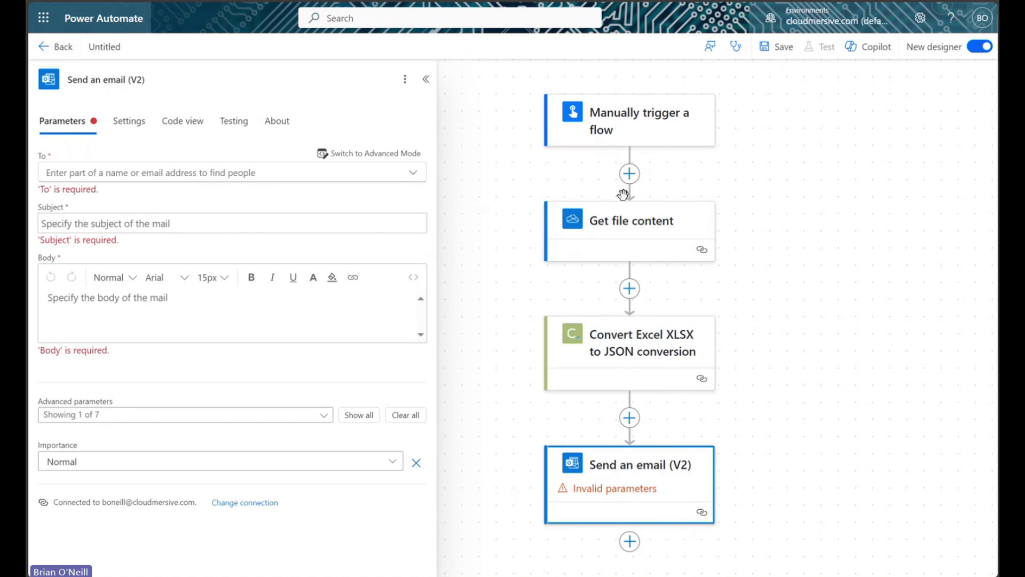
Check the email Body's dynamic content, then open Get file content showing /Sample Files/expense report.xlsx.
click(165, 311)
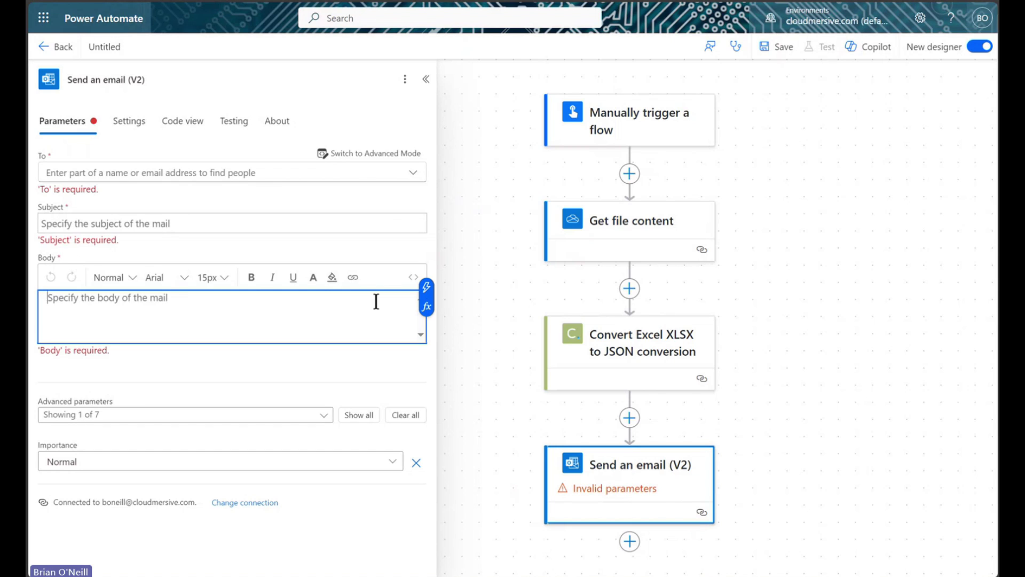
click(426, 289)
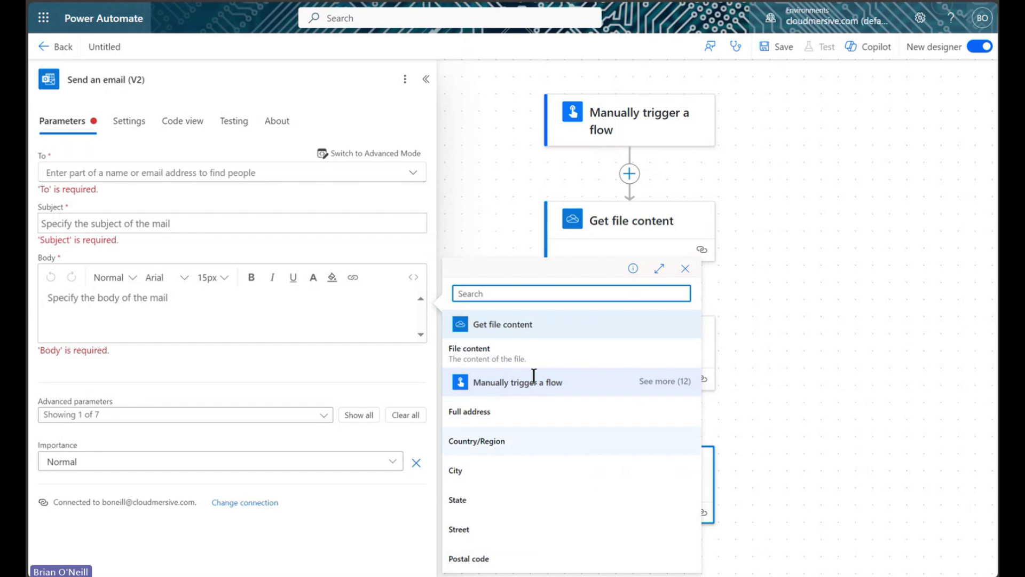
click(465, 174)
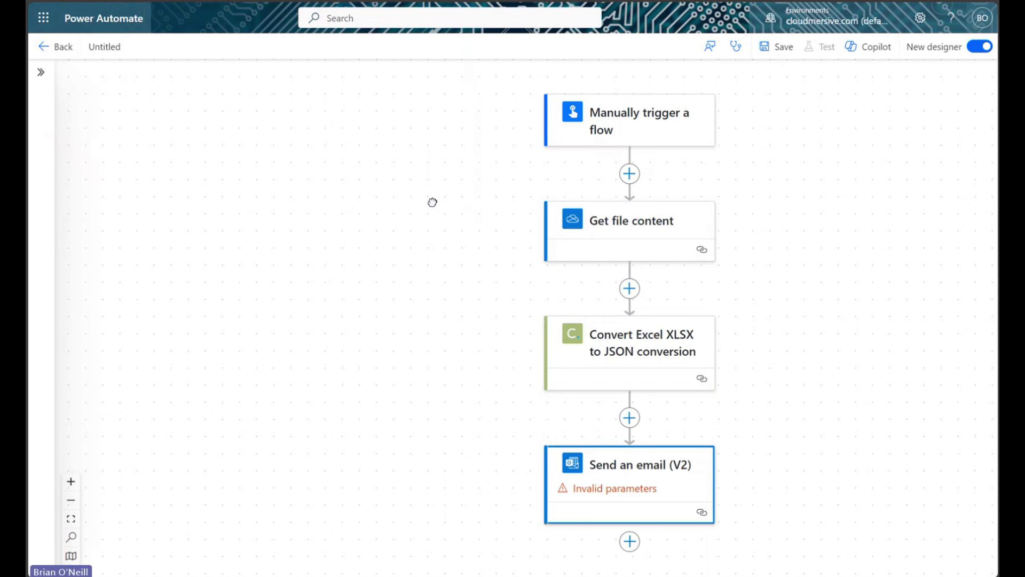
drag(432, 202, 316, 185)
click(475, 222)
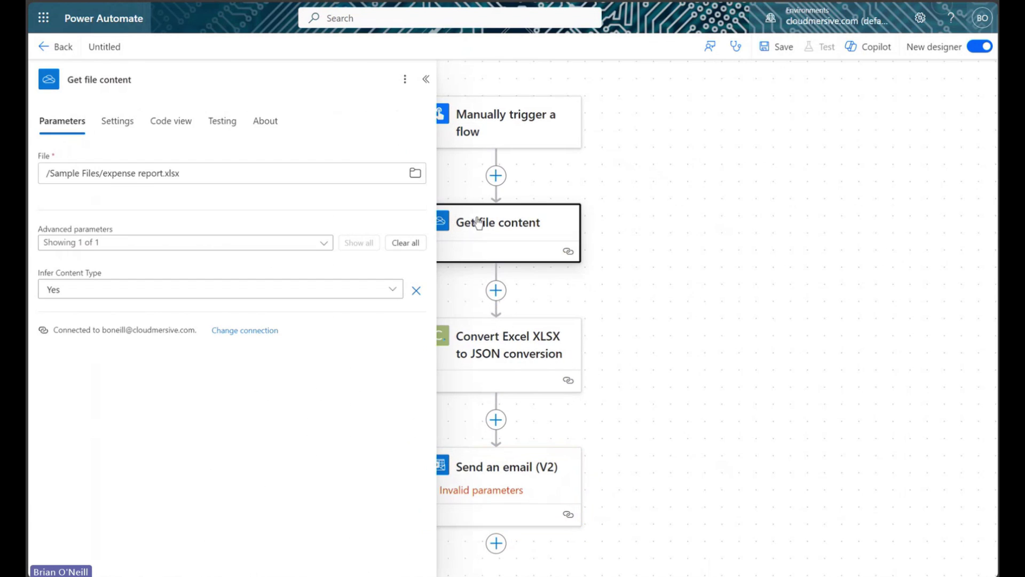
drag(104, 173, 161, 174)
Deselect the file path and collapse the Get file content parameters panel.
click(363, 173)
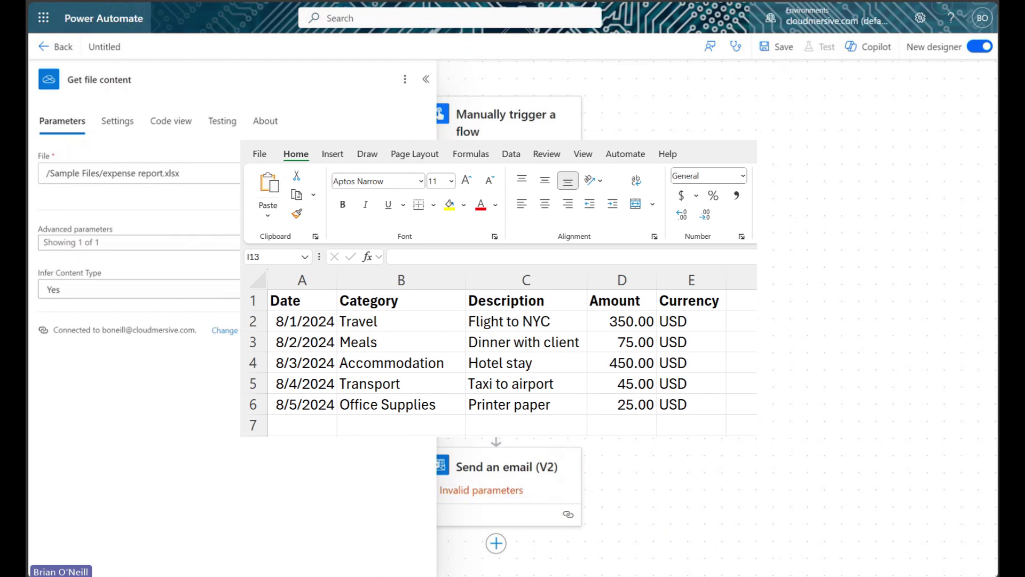
click(426, 79)
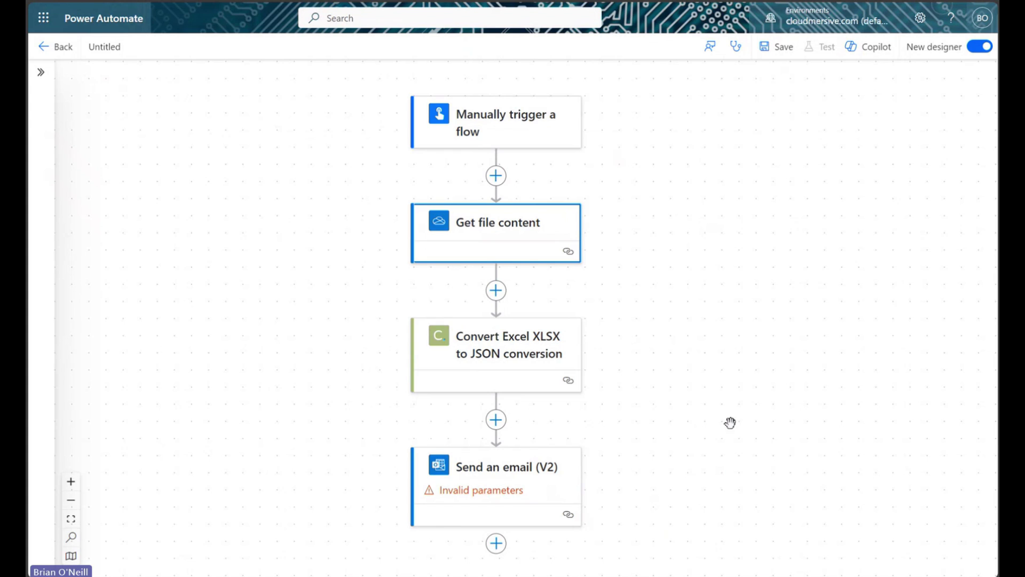
Delete the Send an email (V2) step and save the flow.
right_click(529, 482)
click(568, 492)
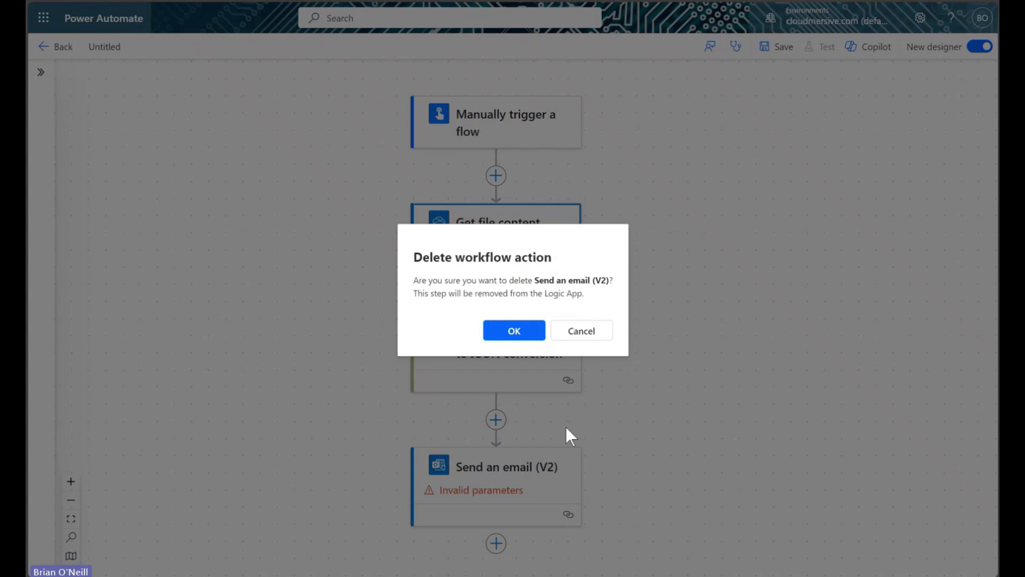
click(528, 333)
click(777, 52)
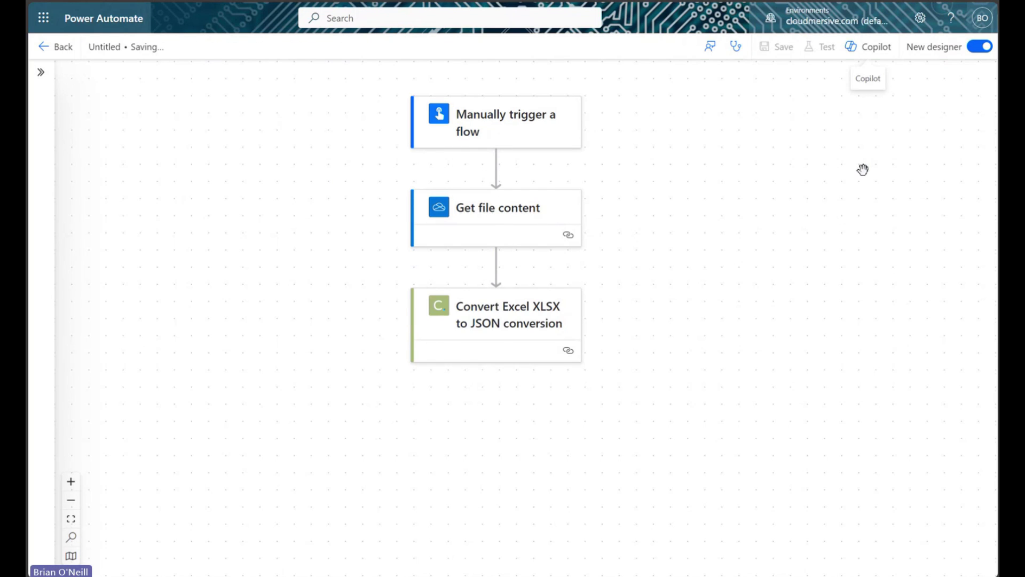
Test-run the flow and copy the Excel-to-JSON conversion's JSON body output.
click(820, 42)
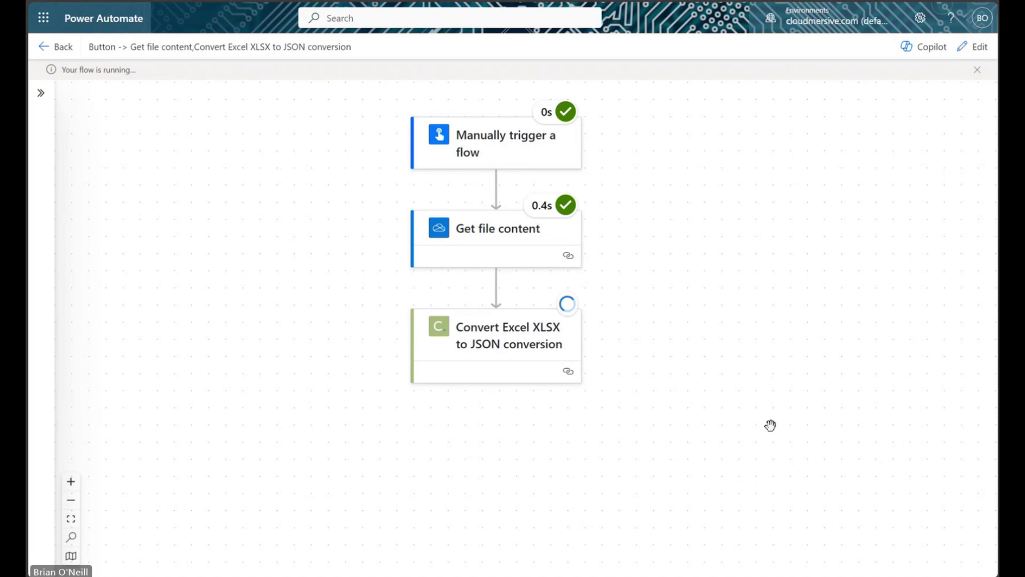
click(501, 350)
scroll(351, 363, down, 5)
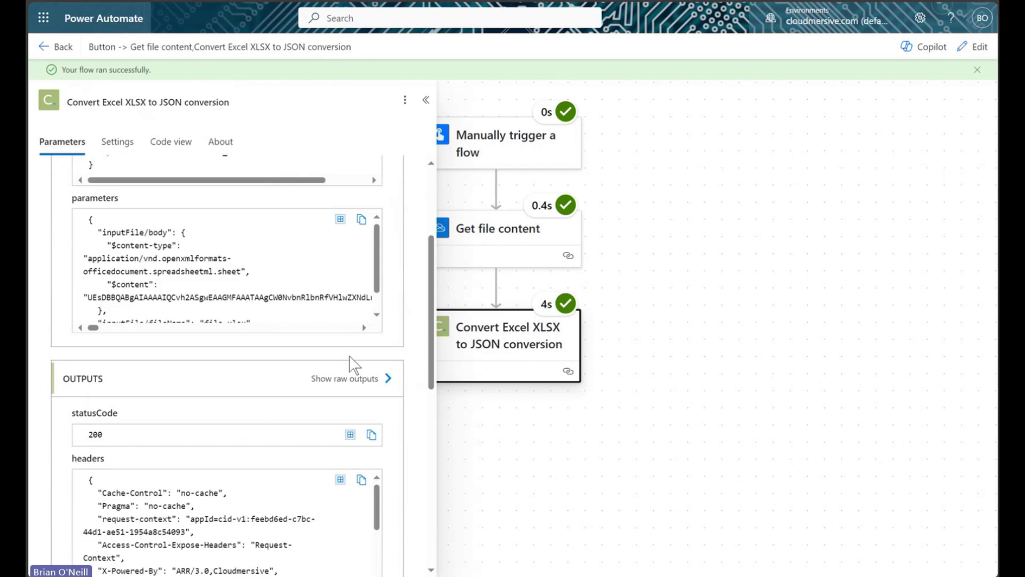
scroll(350, 363, down, 4)
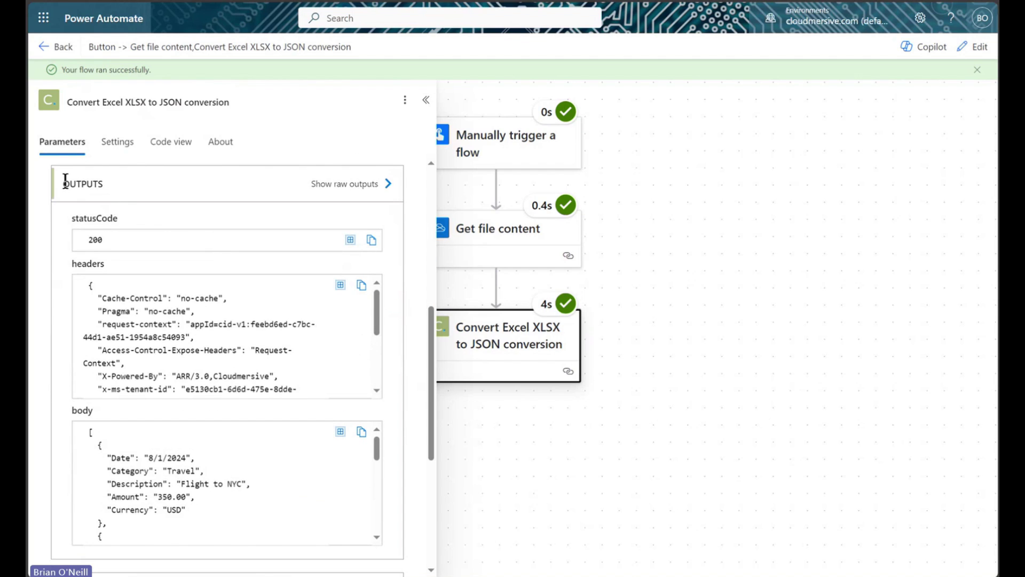
click(362, 431)
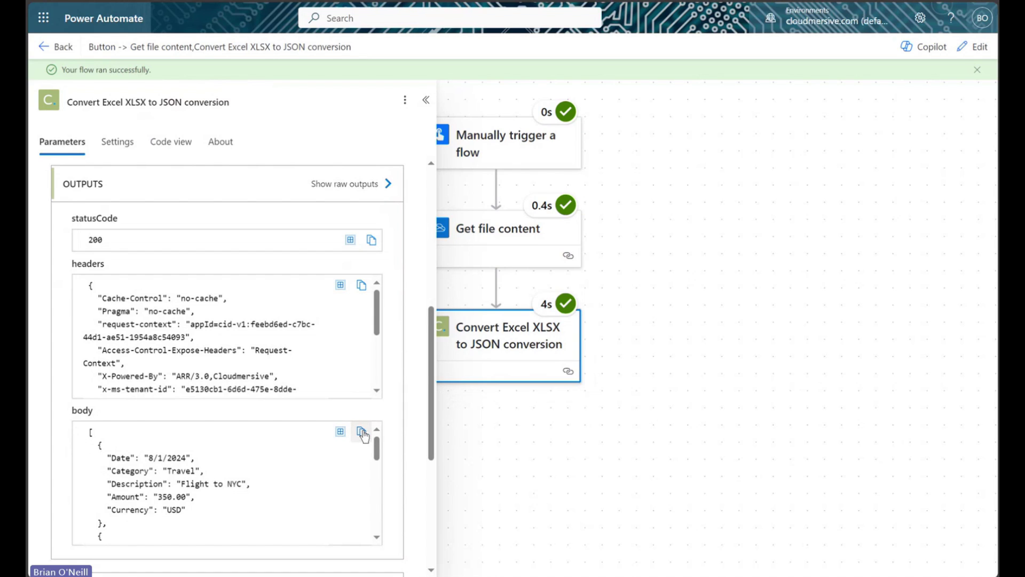
click(426, 99)
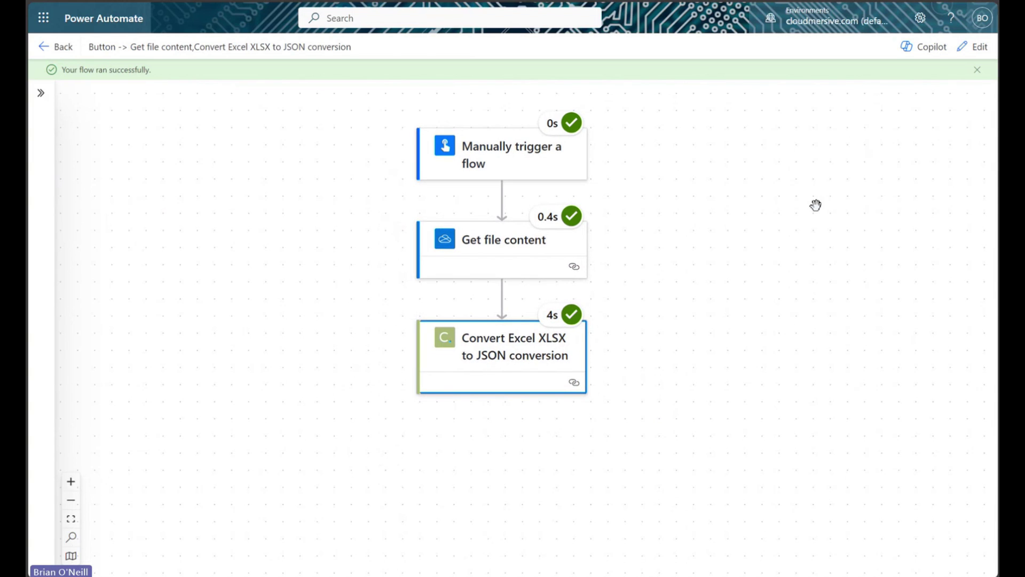
Return to edit mode and insert a Parse JSON action below the Convert Excel to JSON step.
click(974, 46)
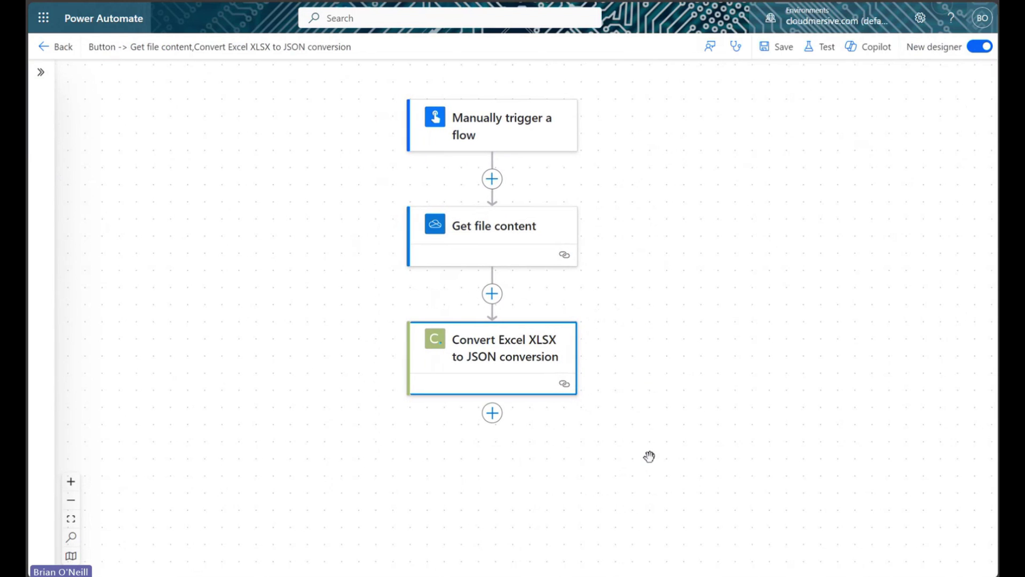
click(492, 412)
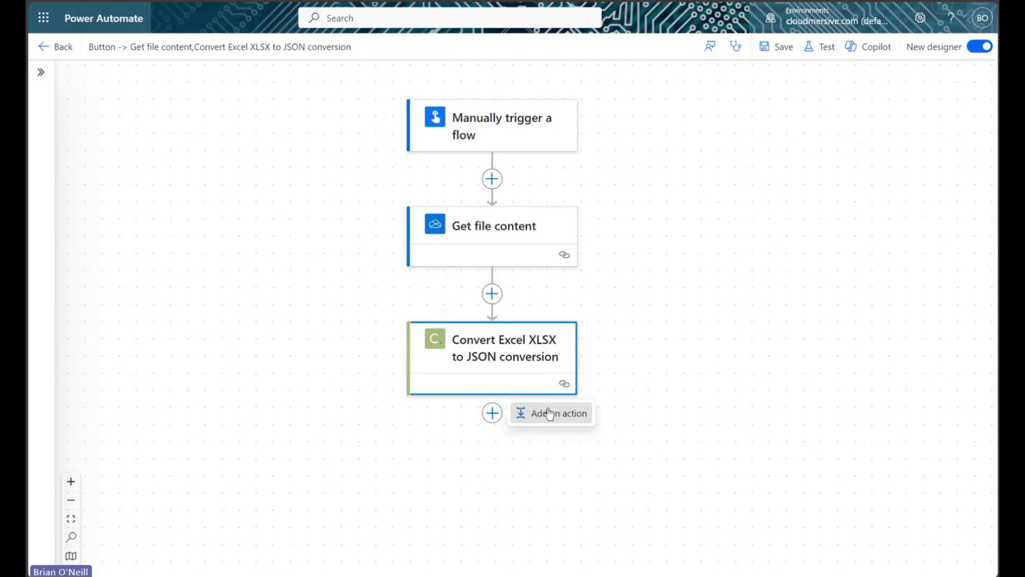
click(549, 414)
text(parse json)
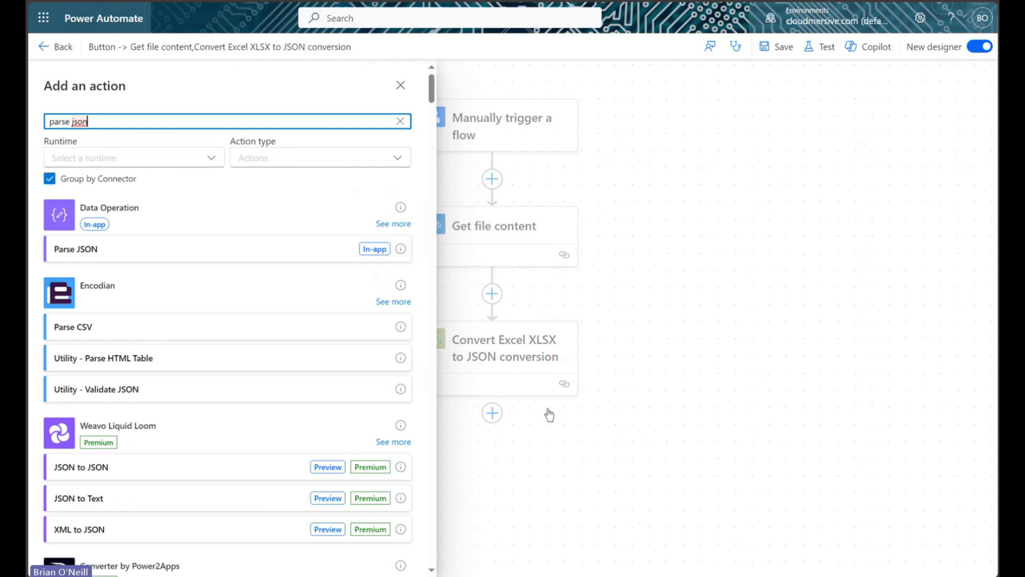
click(187, 251)
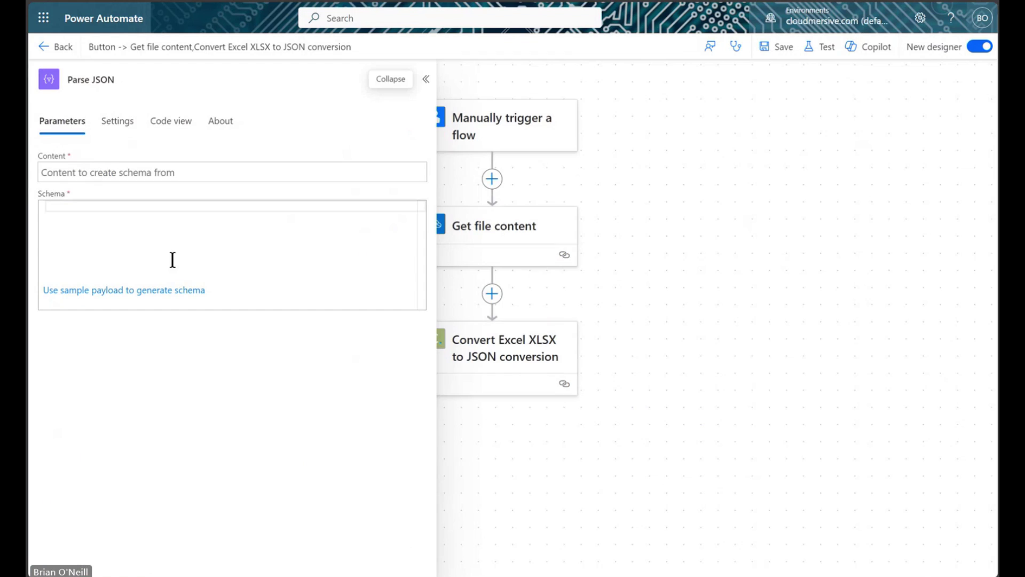
drag(585, 288, 461, 272)
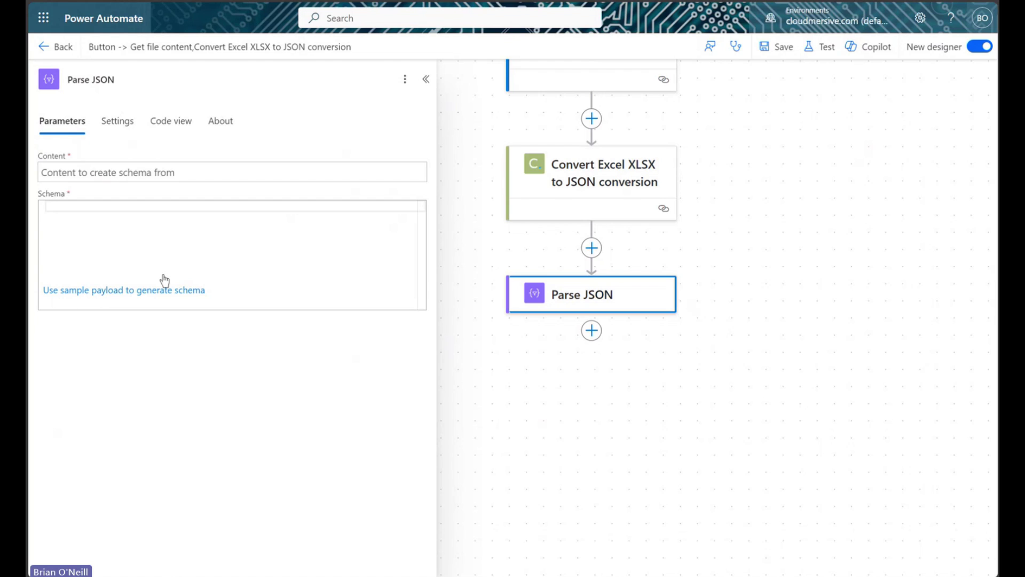
Generate the Parse JSON schema by pasting the copied expense JSON as a sample payload.
click(126, 291)
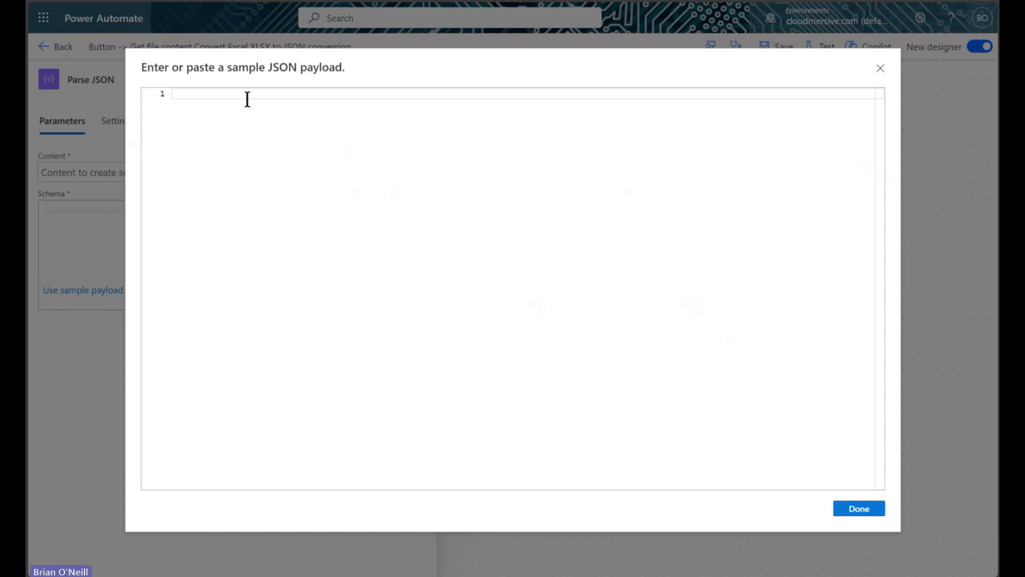
key(ctrl+v)
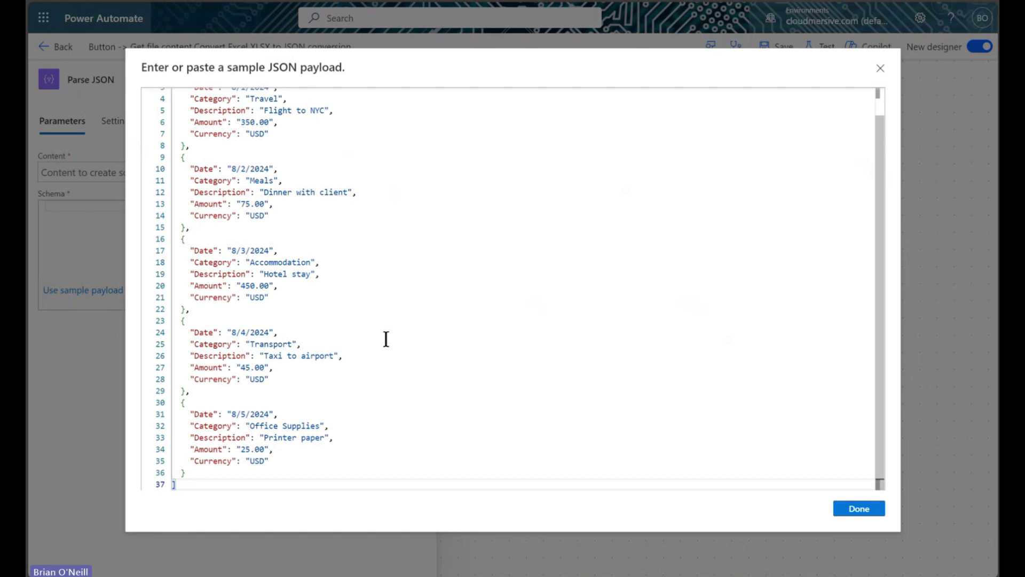
click(859, 510)
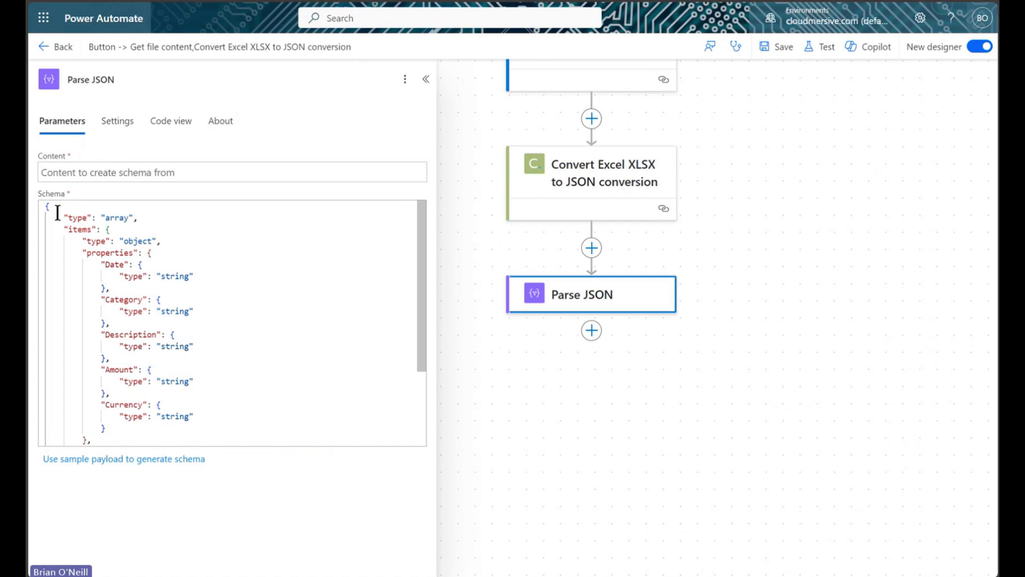
scroll(251, 299, down, 2)
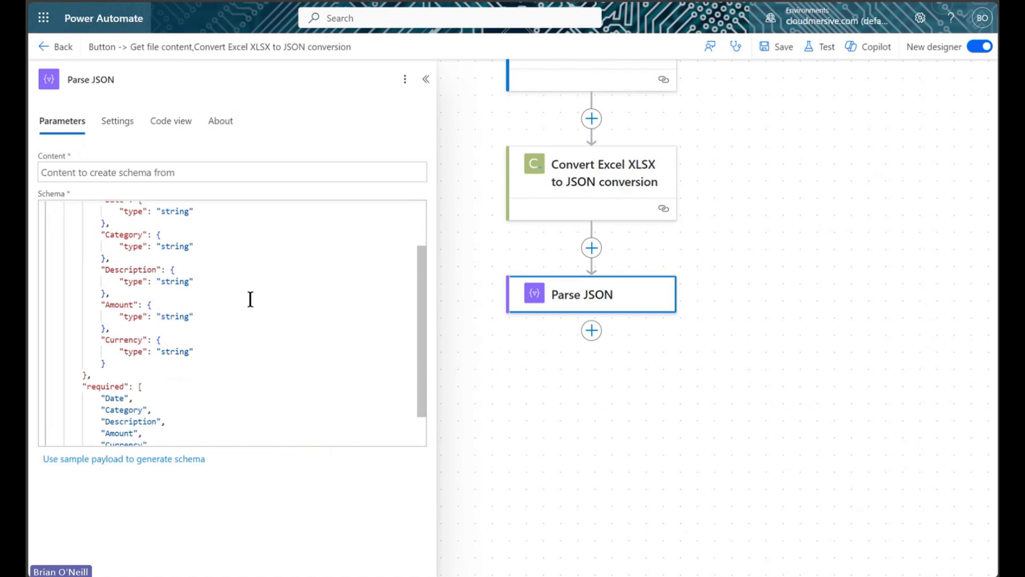
scroll(251, 299, down, 2)
scroll(250, 302, up, 6)
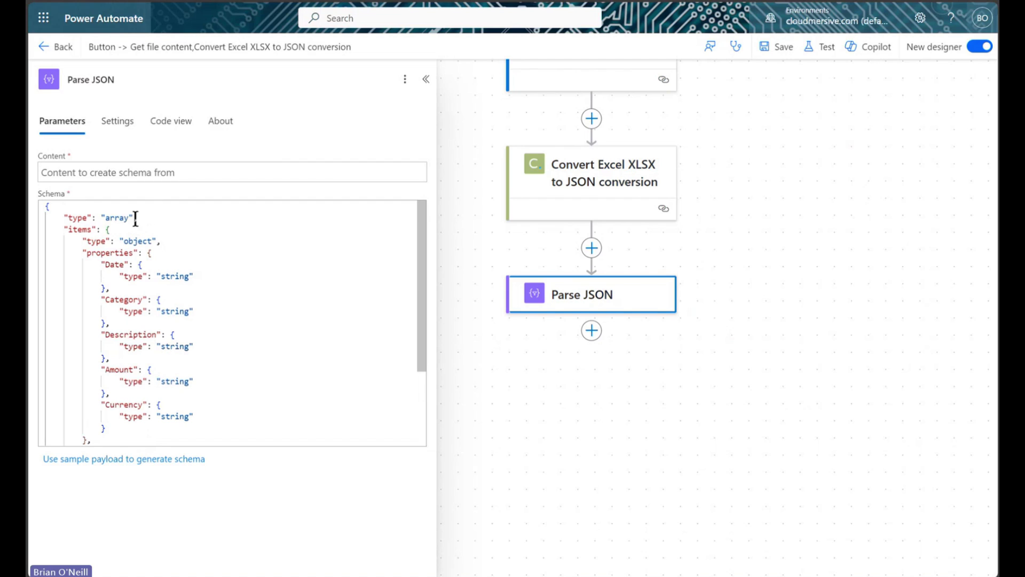
Review the generated schema's object type and its Date and Currency string properties.
double_click(135, 239)
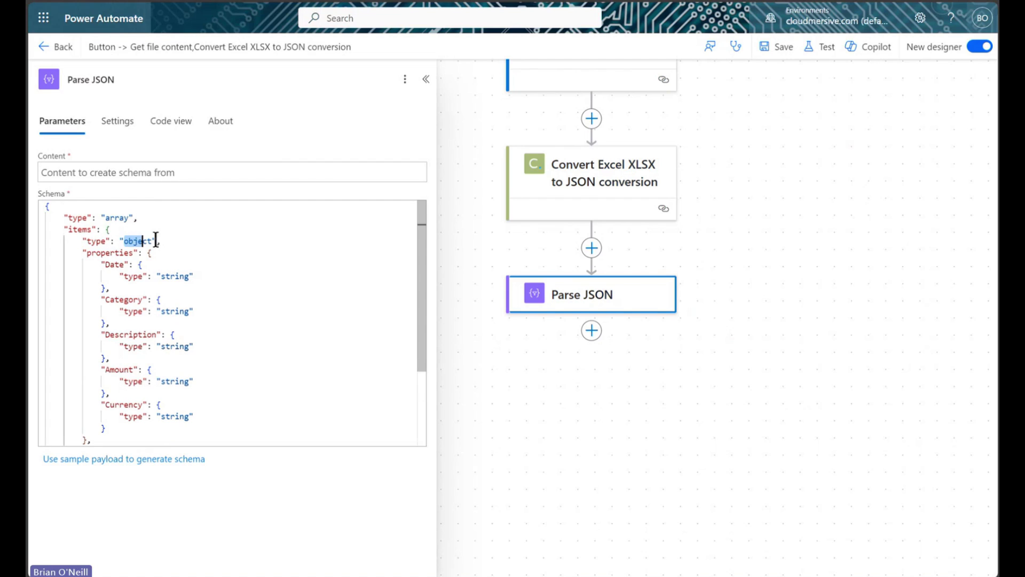
click(182, 254)
click(162, 274)
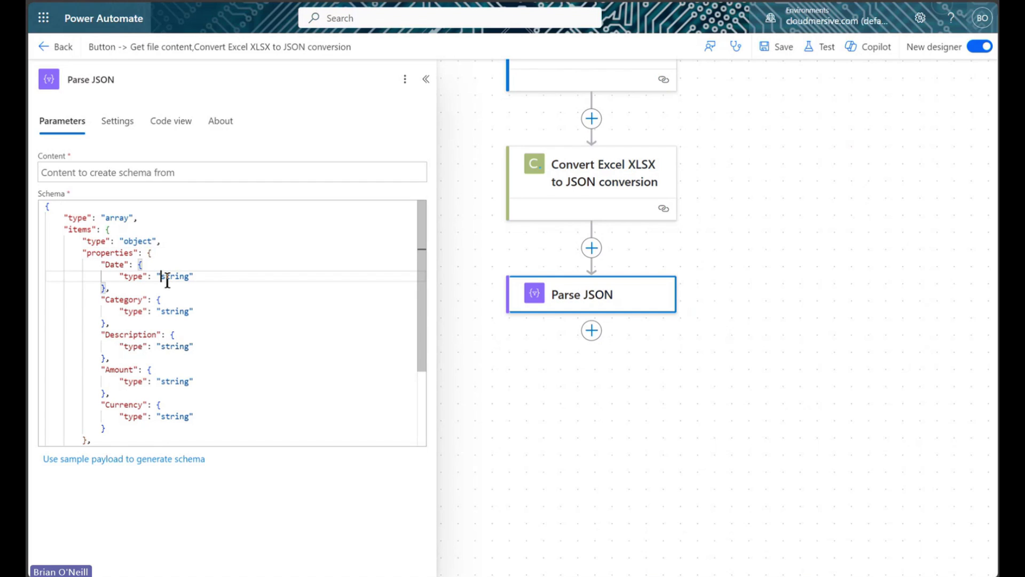
click(316, 415)
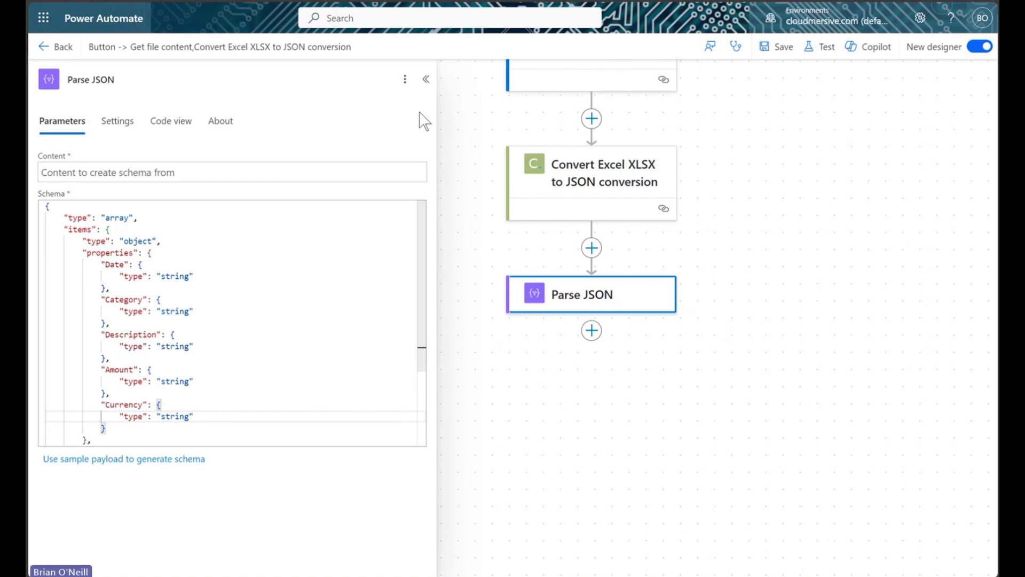
Set the Parse JSON Content to the Excel-to-JSON conversion's Body output.
click(184, 170)
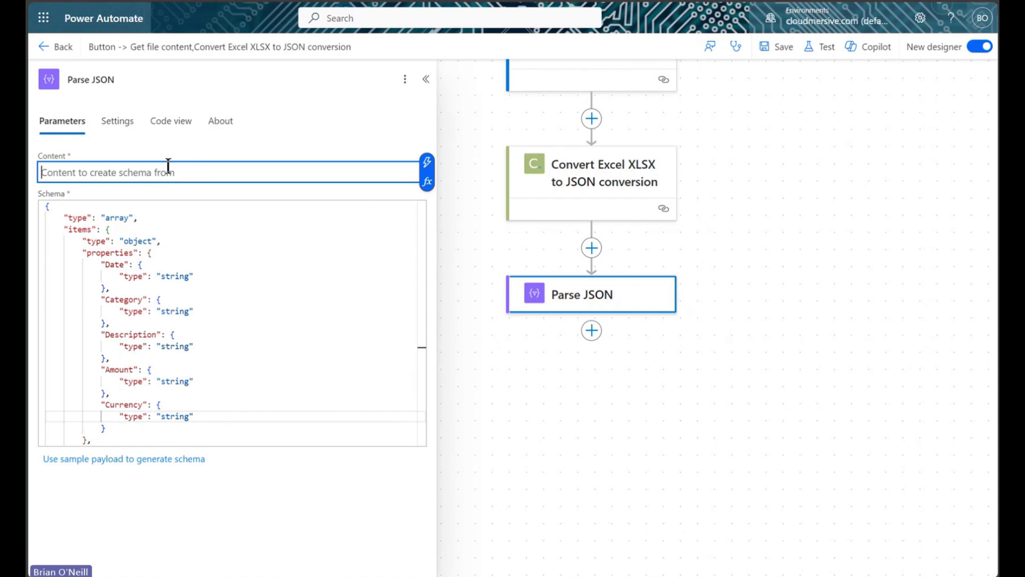
click(428, 163)
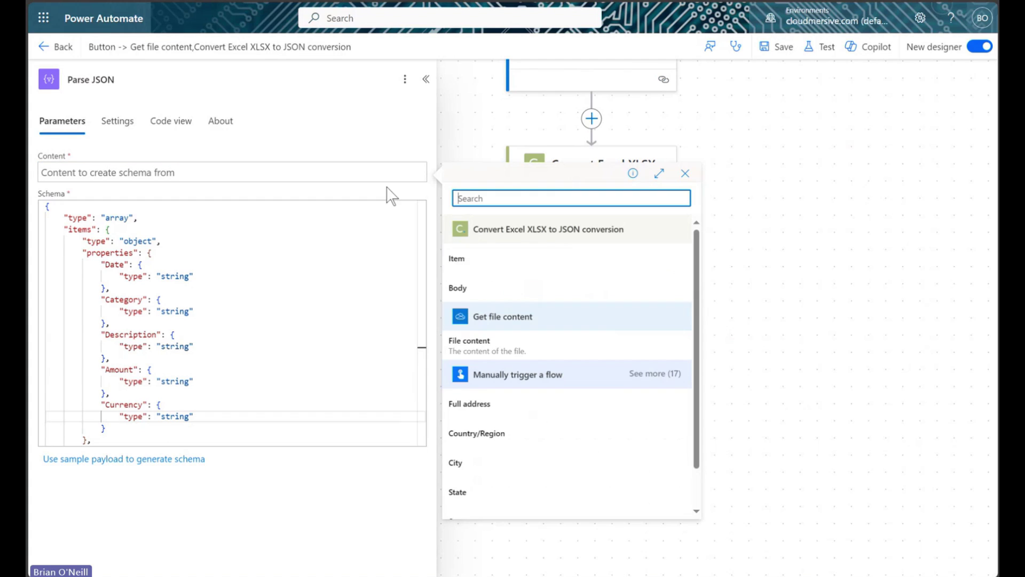
click(480, 289)
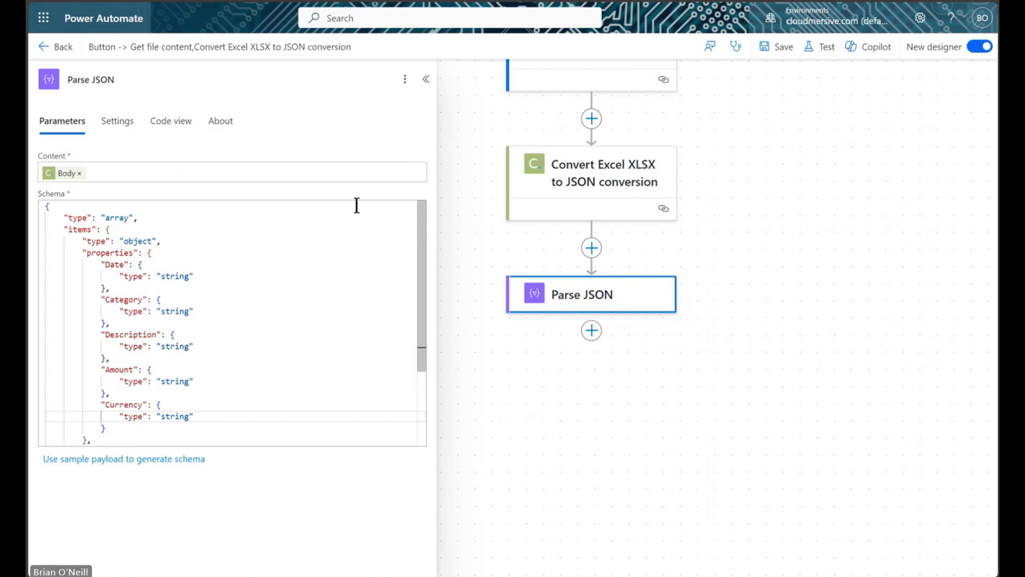
Insert Office 365 Outlook's Send an email (V2) below Parse JSON, found by searching 'send an email'.
click(428, 80)
drag(437, 165, 305, 264)
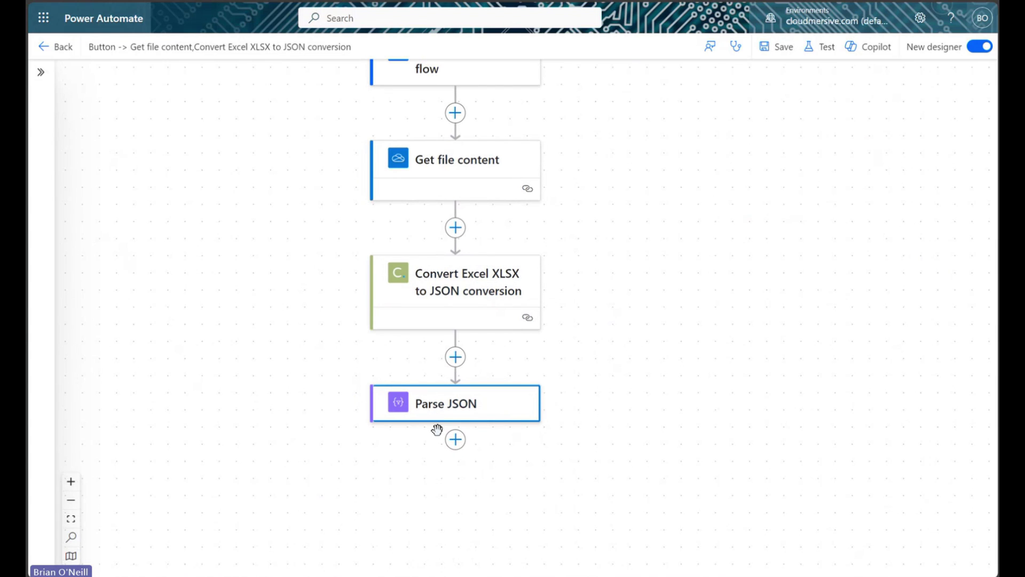
click(457, 442)
click(495, 443)
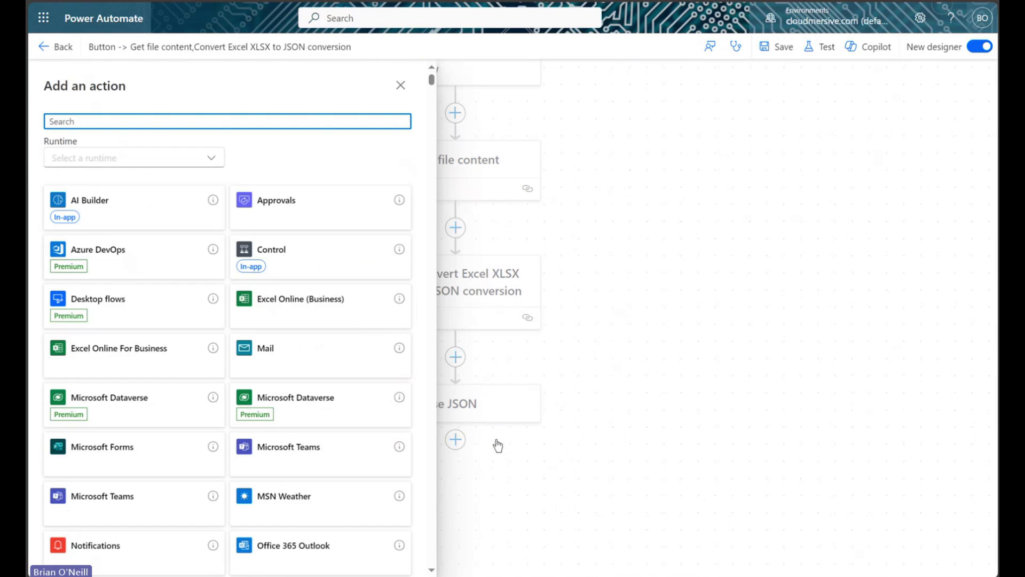
text(send an email)
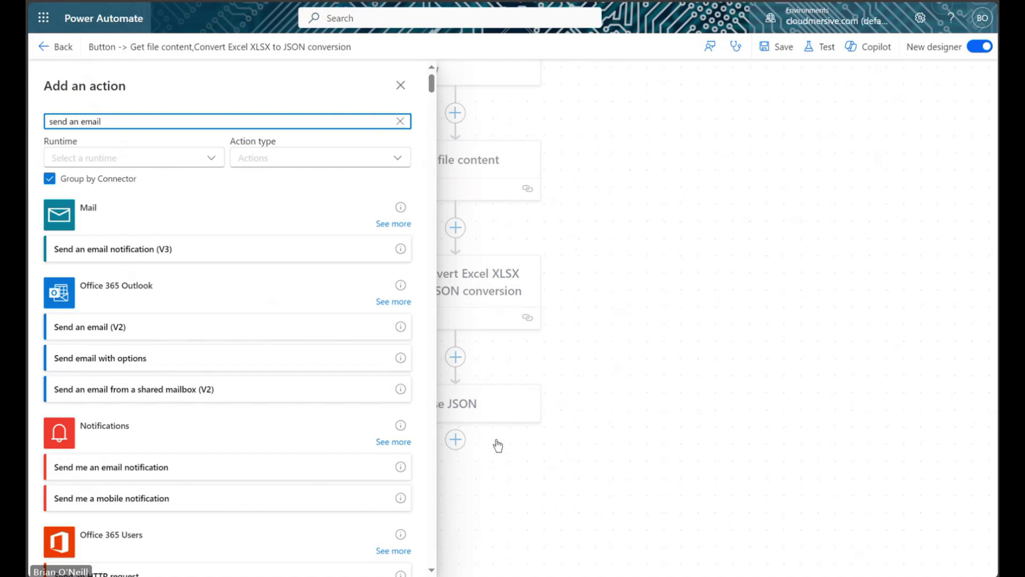
click(319, 327)
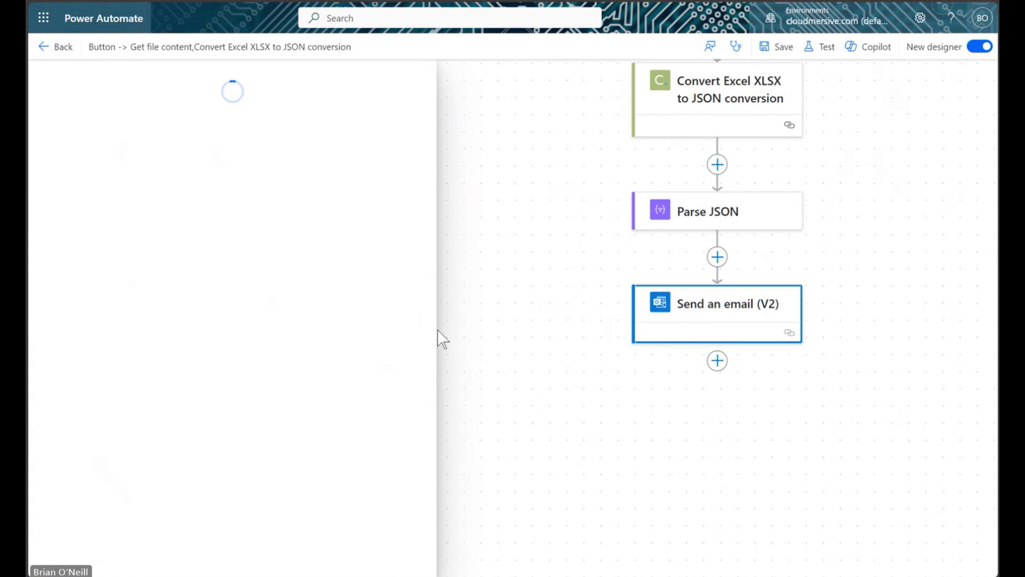
drag(542, 334, 442, 340)
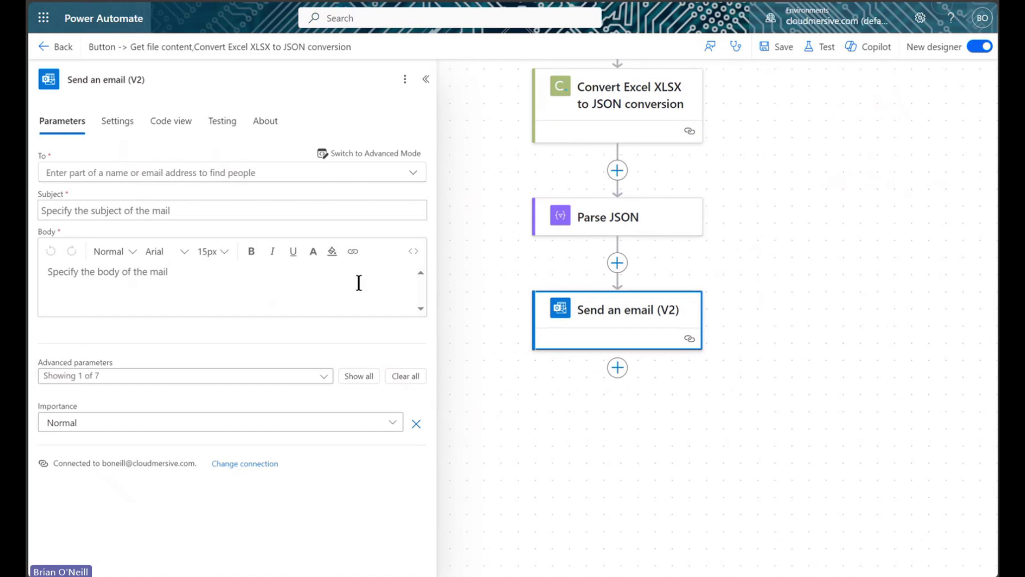
Start the email body with 'Expense Date:' followed by the parsed Body Date field.
click(142, 273)
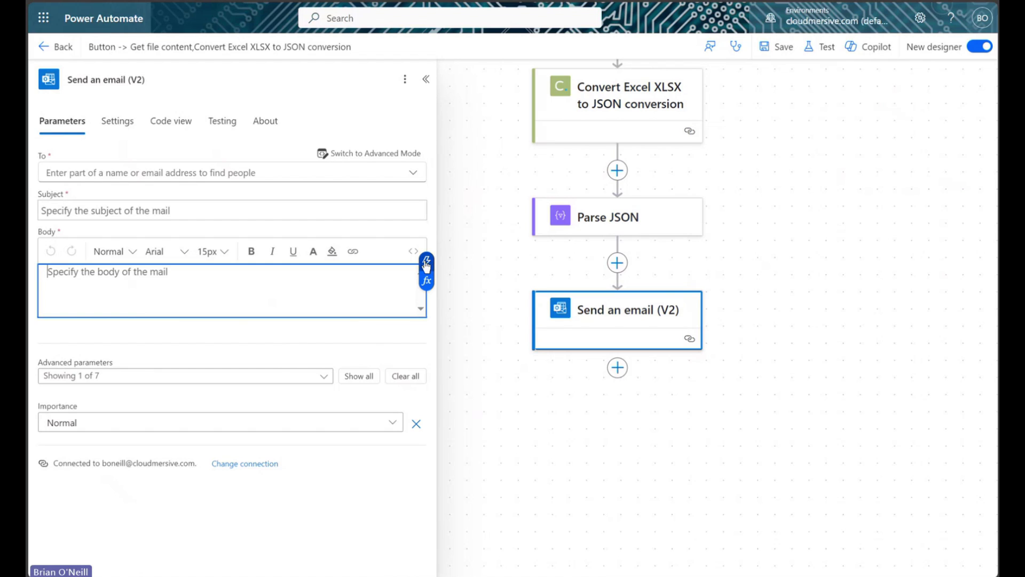
click(426, 264)
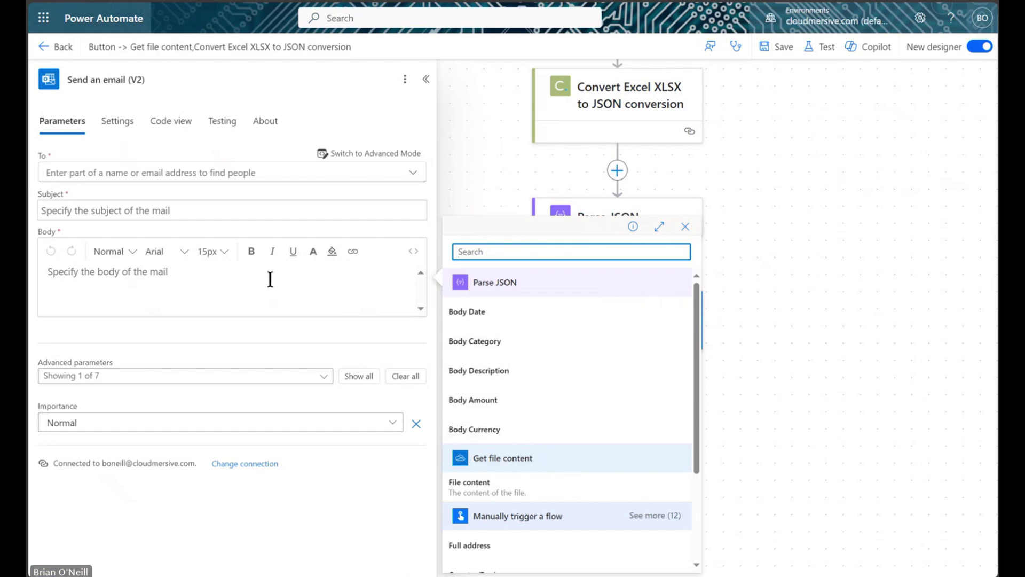
click(224, 281)
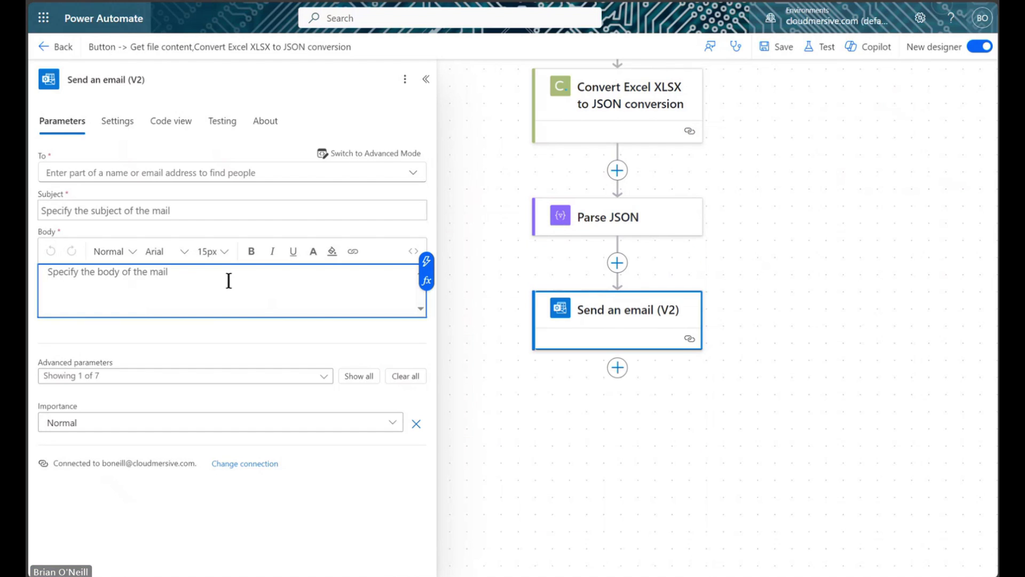
text(Expense Date:)
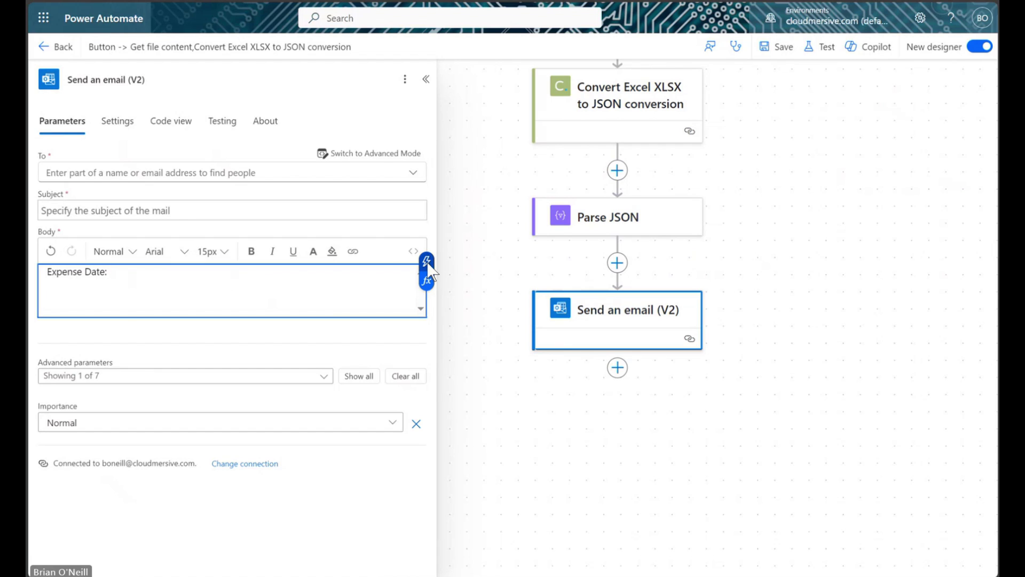
click(426, 261)
click(454, 312)
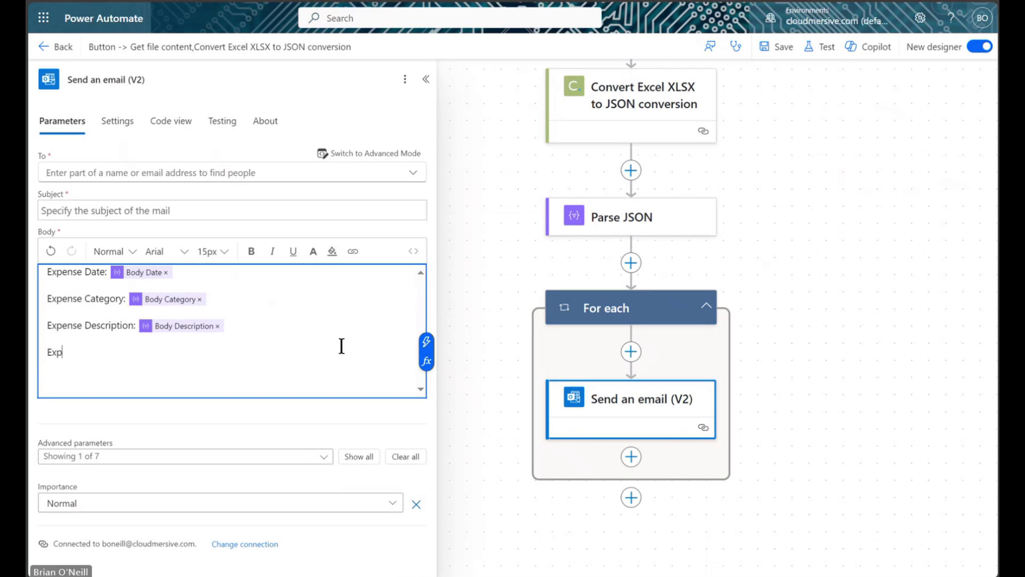
Add 'Expense Amount:' with the parsed Body Amount and Body Currency fields.
text(ense Amount:)
click(426, 342)
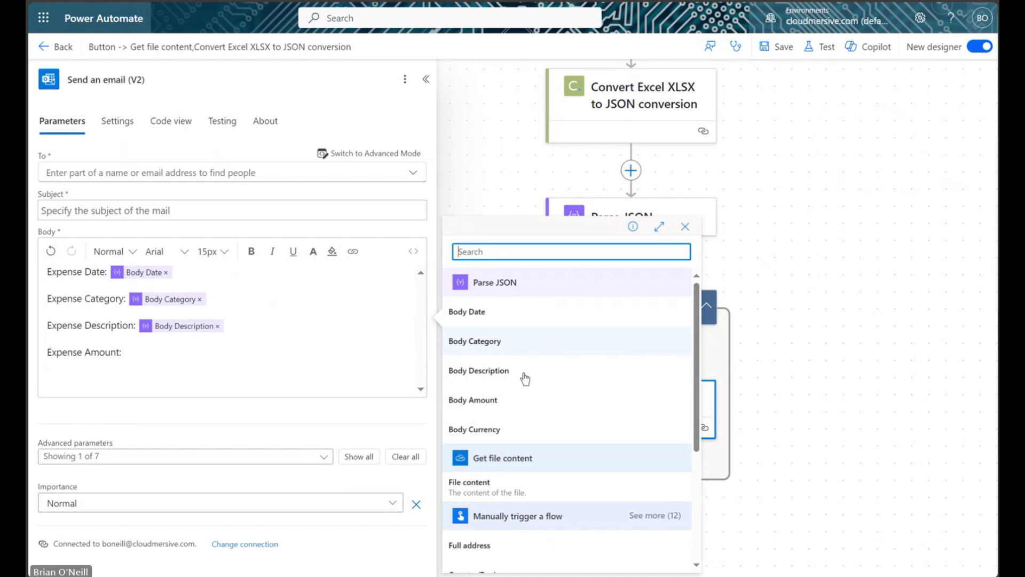
click(543, 405)
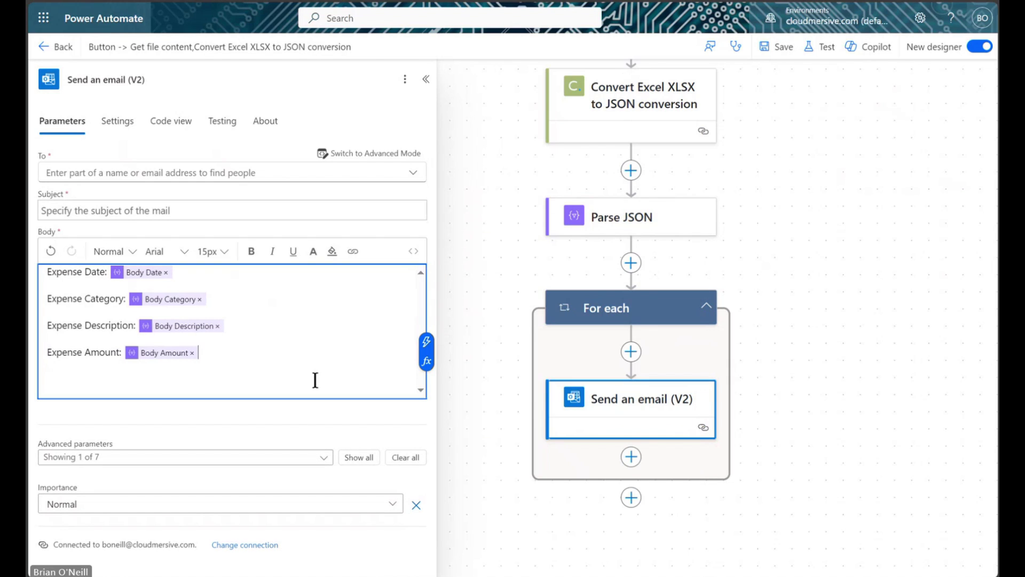
click(426, 352)
click(528, 431)
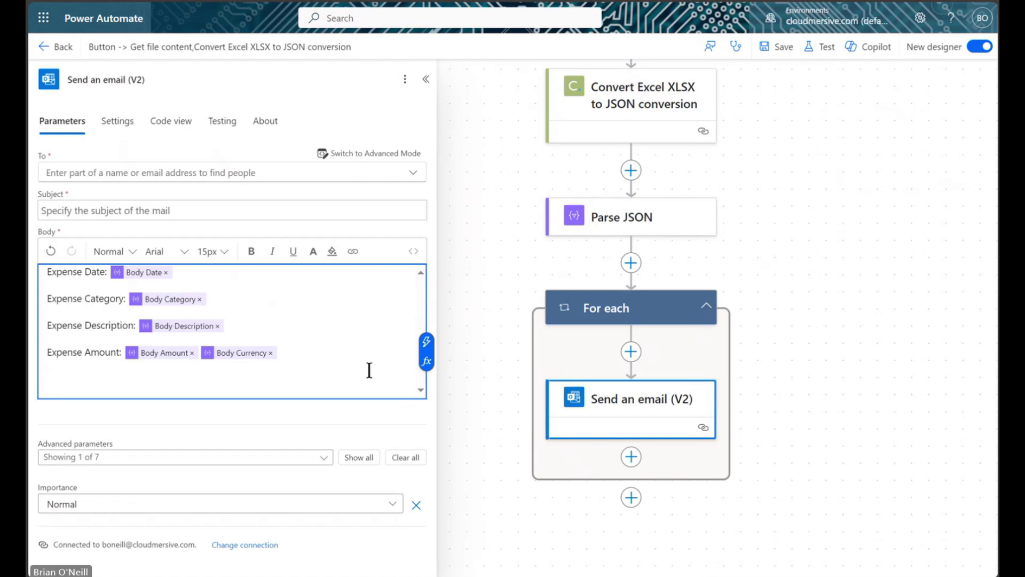
Set the email's To field to the user's own address from the suggestions.
click(172, 174)
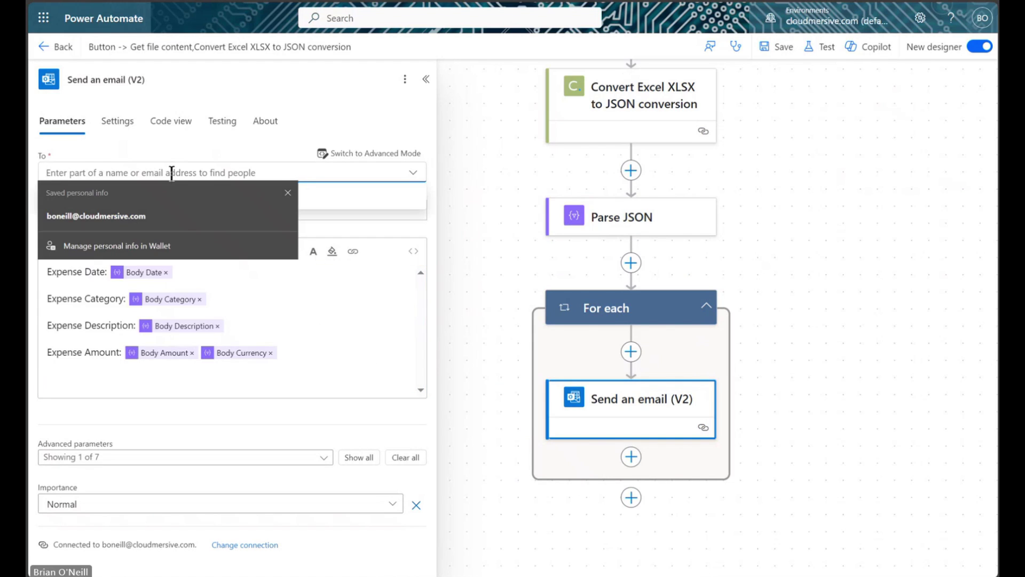
key(Down)
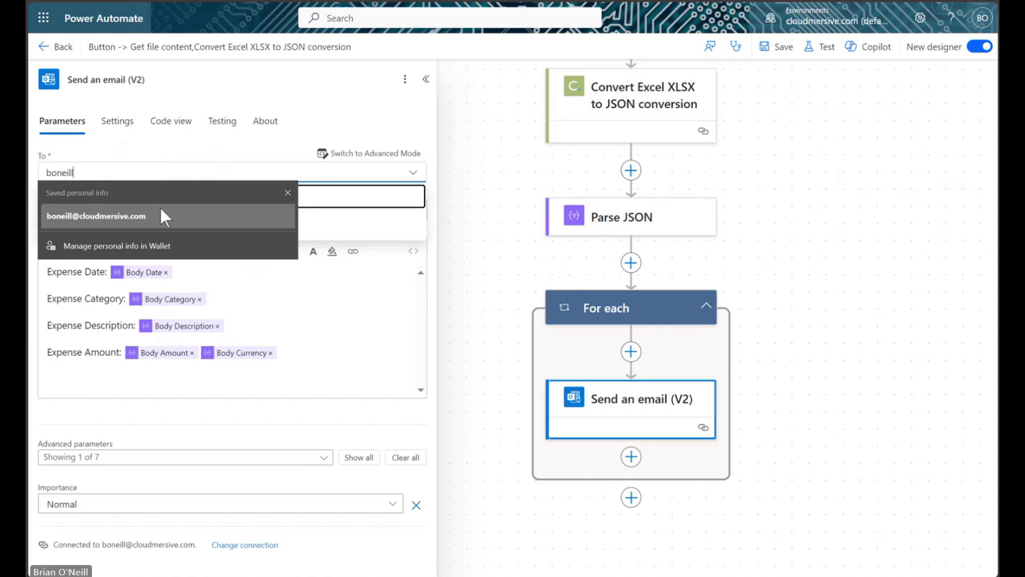
click(150, 216)
click(126, 231)
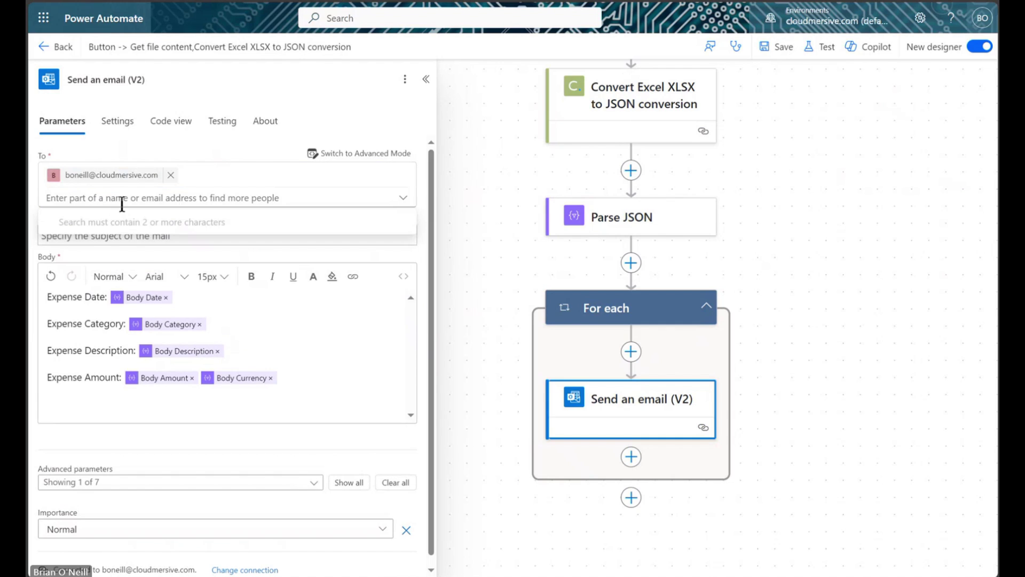
Give the email the subject 'Expense Report'.
click(140, 235)
text(Expense Report)
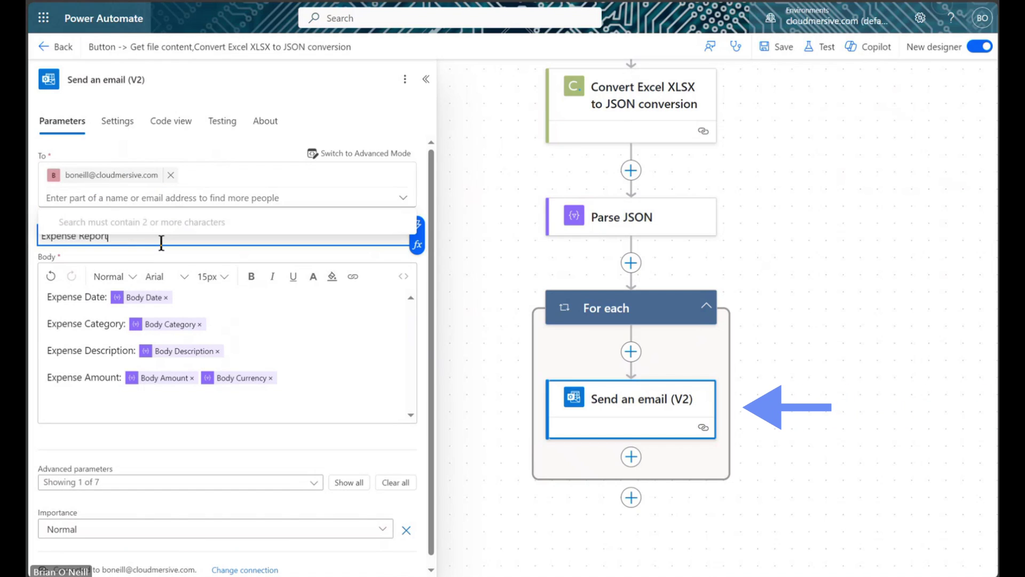
click(172, 257)
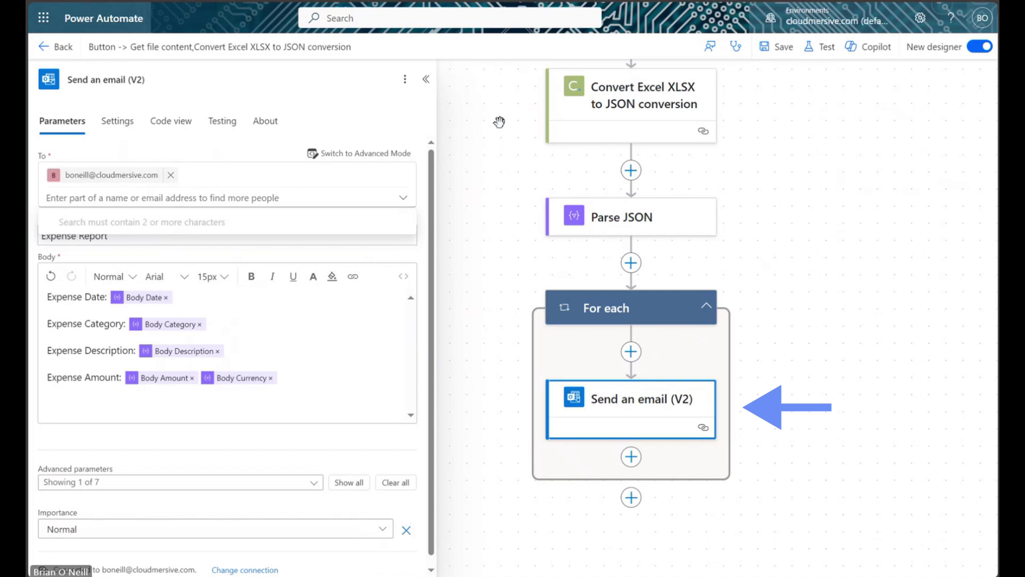
scroll(503, 287, down, 1)
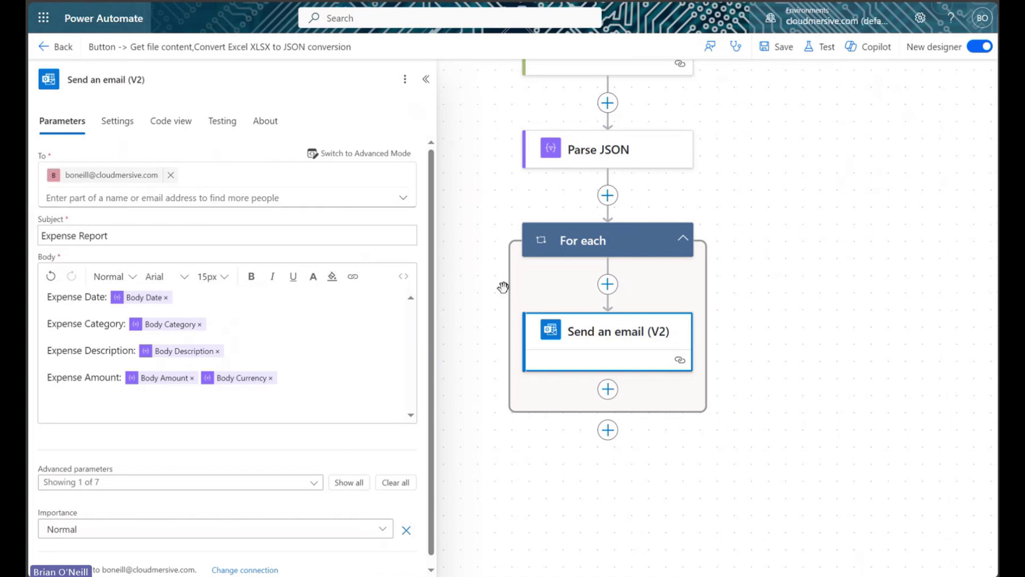
Save the Excel-to-JSON expense email flow and start a test run.
click(783, 53)
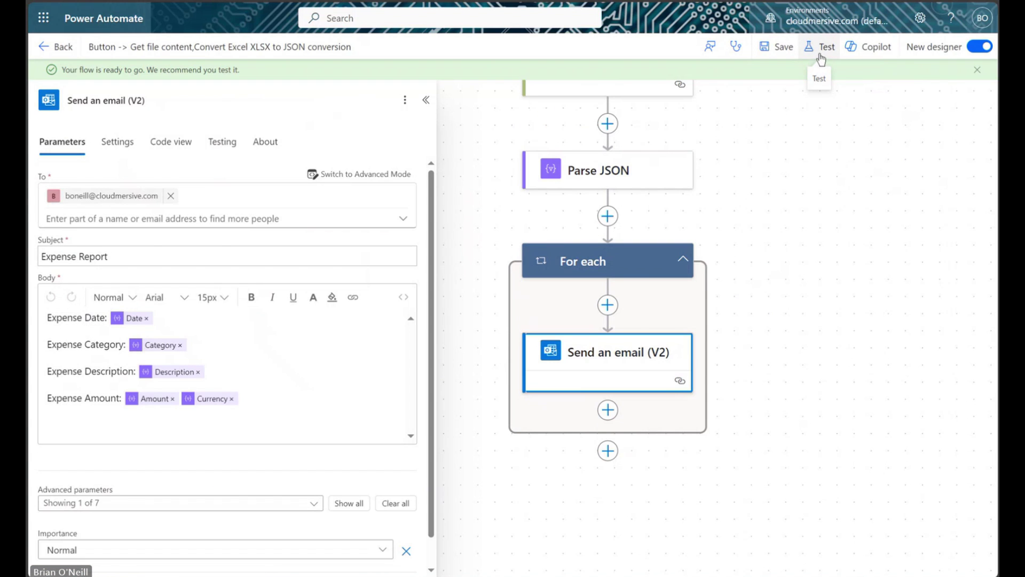
click(822, 53)
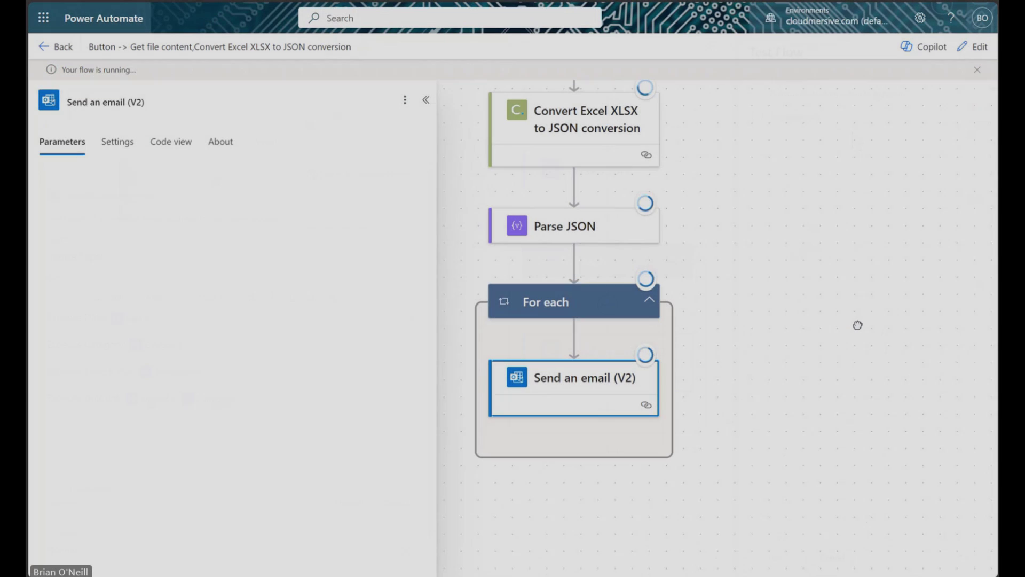